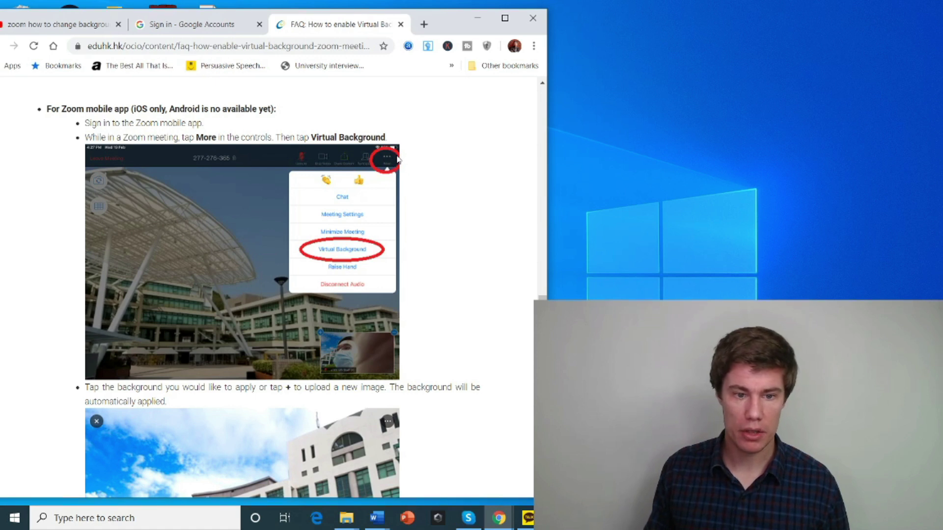
{"action": "scroll", "coordinate": [364, 259], "scroll_direction": "down", "scroll_amount": 4}
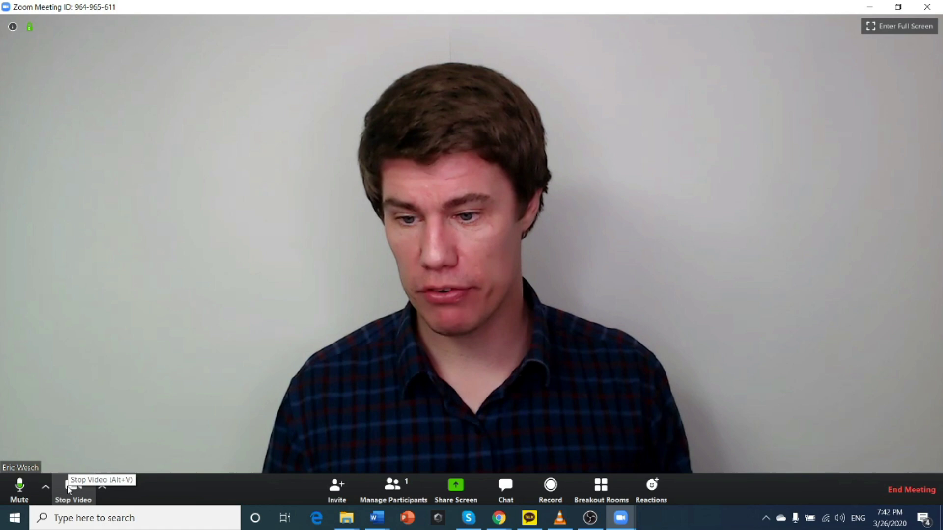
Open the meeting's virtual background settings, apply the bridge-at-sunset image, and lower the settings window to reveal more of the video
{"action": "left_click", "coordinate": [104, 495]}
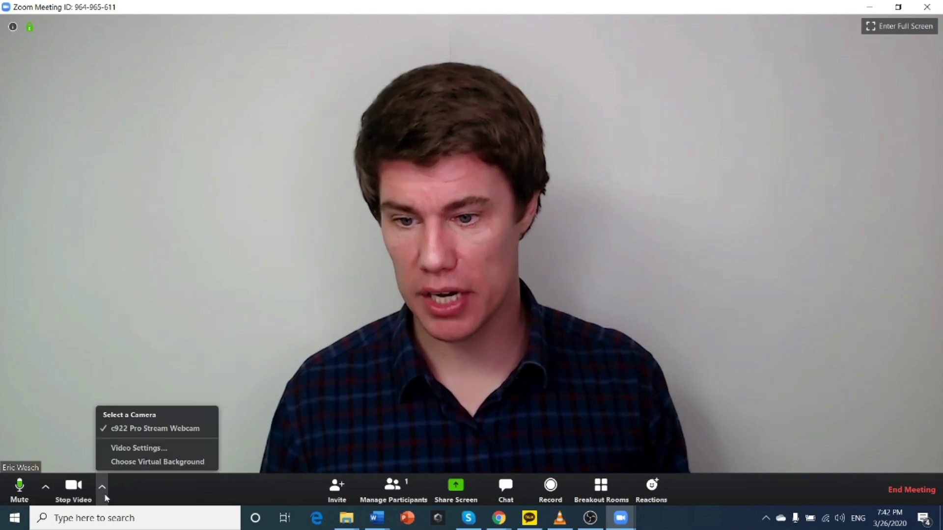
{"action": "left_click", "coordinate": [139, 464]}
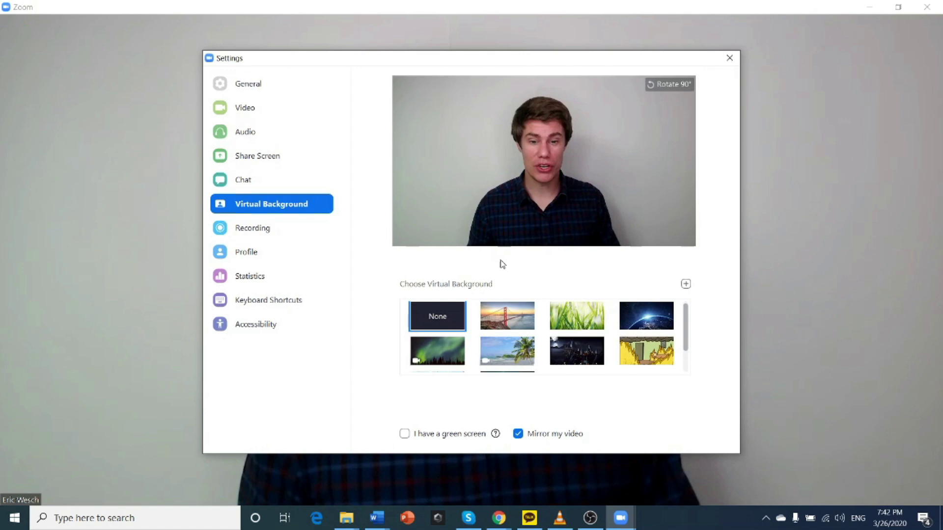
{"action": "left_click", "coordinate": [508, 323]}
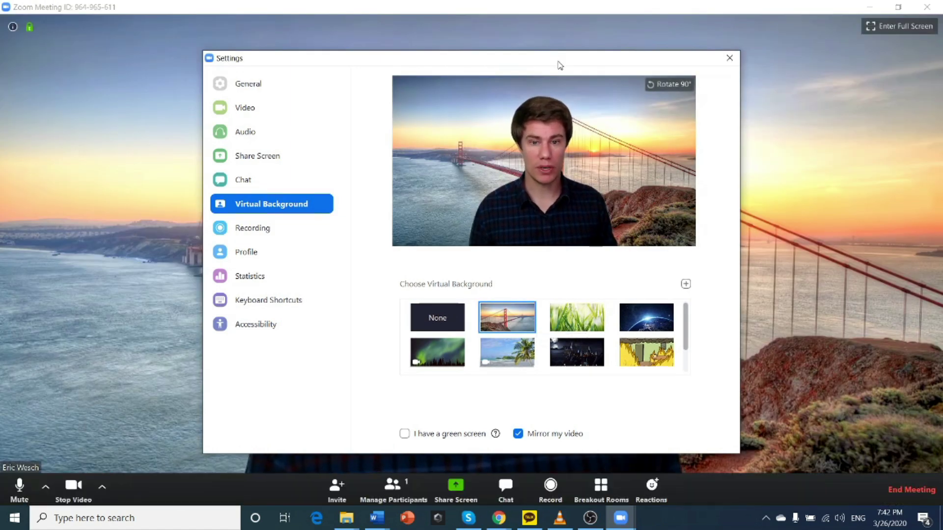
{"action": "left_click_drag", "start_coordinate": [560, 65], "coordinate": [581, 118]}
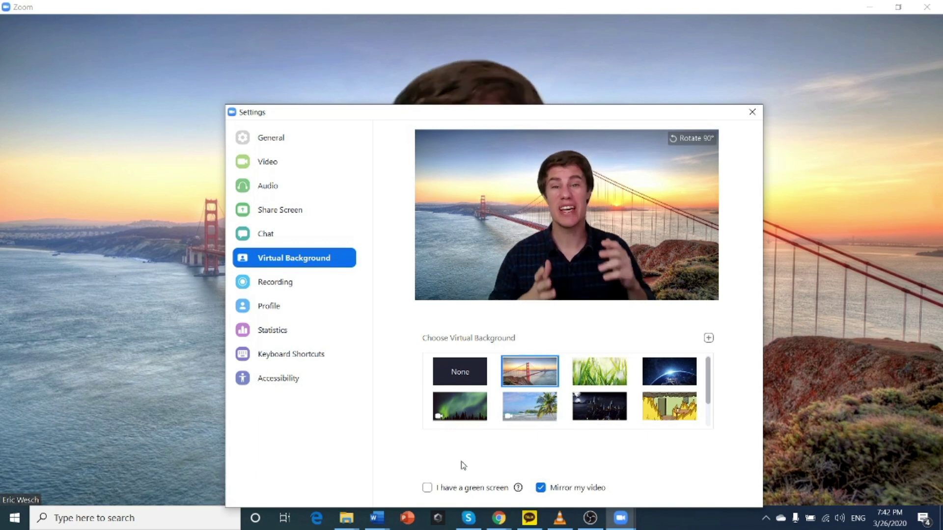
Try the Grass, Earth from space, Northern Lights, palm beach and night castle backgrounds in turn, and return to the meeting view
{"action": "left_click", "coordinate": [593, 383]}
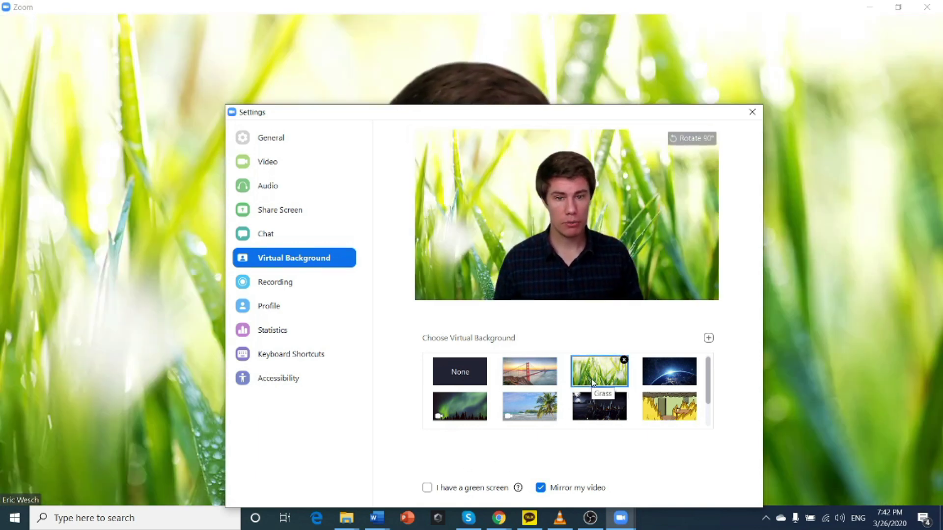
{"action": "left_click", "coordinate": [673, 383]}
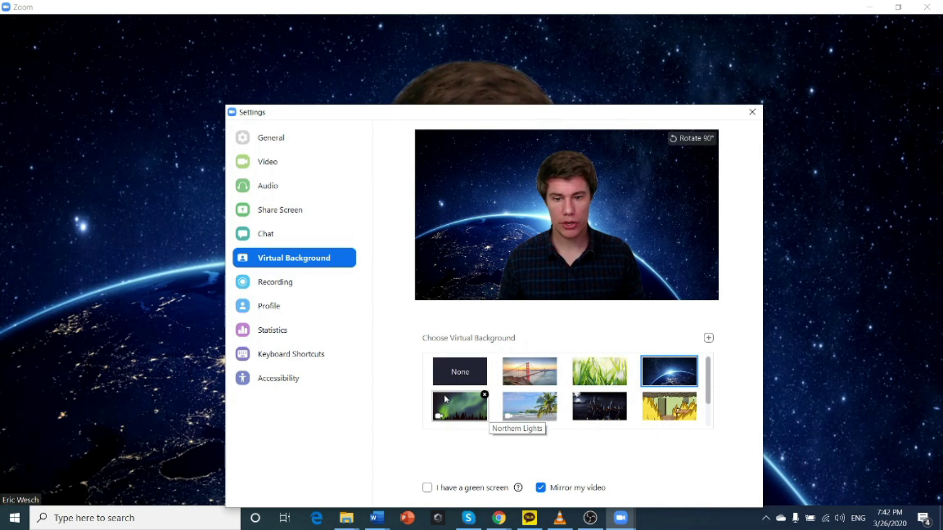
{"action": "left_click", "coordinate": [458, 417]}
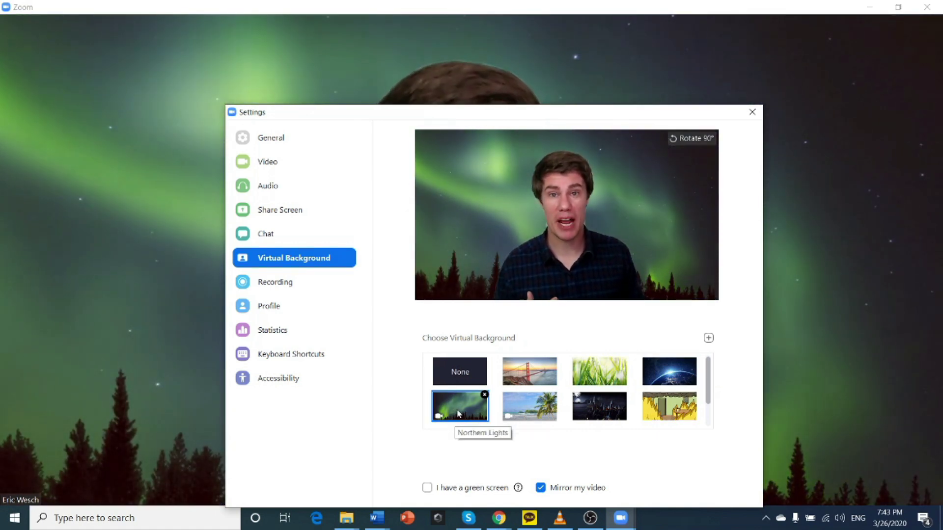
{"action": "left_click", "coordinate": [538, 408]}
{"action": "left_click", "coordinate": [590, 406]}
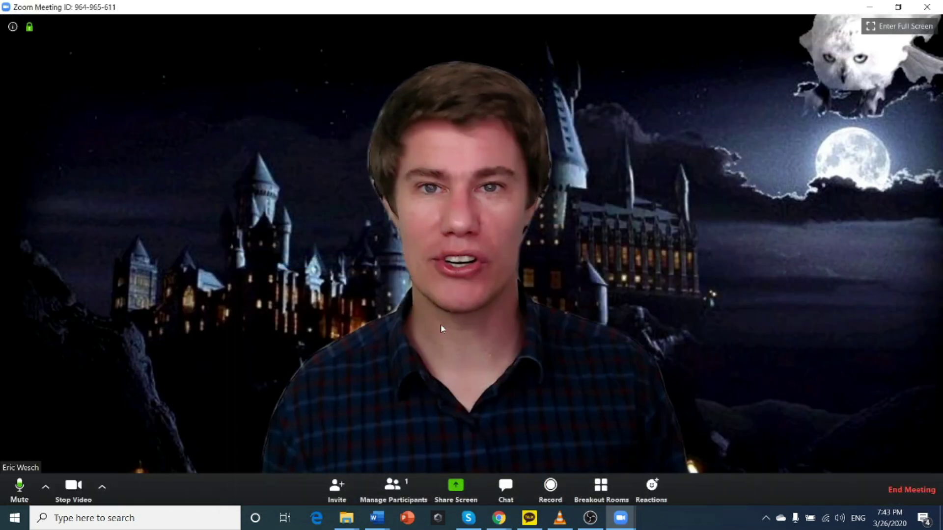
{"action": "left_click", "coordinate": [441, 324]}
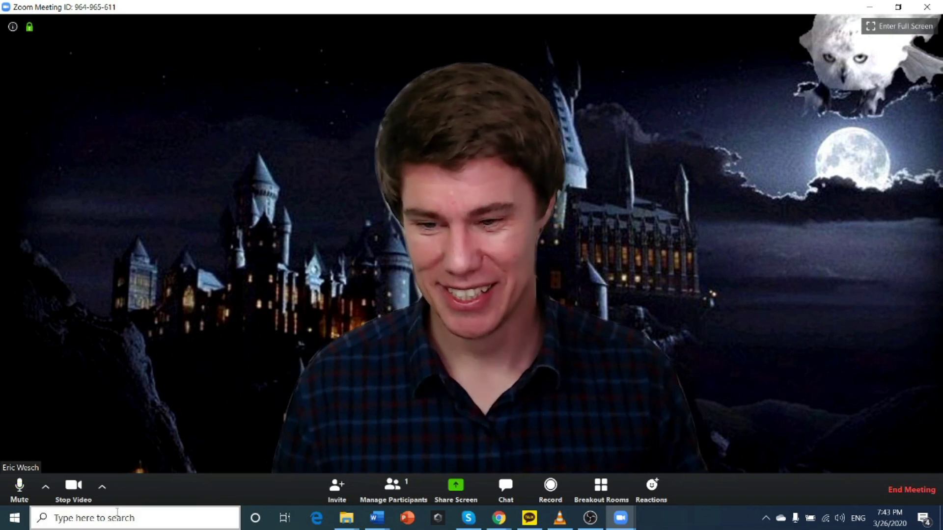
Reopen the virtual background settings and try the yellow cartoon room and the city skyline window backgrounds
{"action": "left_click", "coordinate": [102, 487]}
{"action": "left_click", "coordinate": [162, 459]}
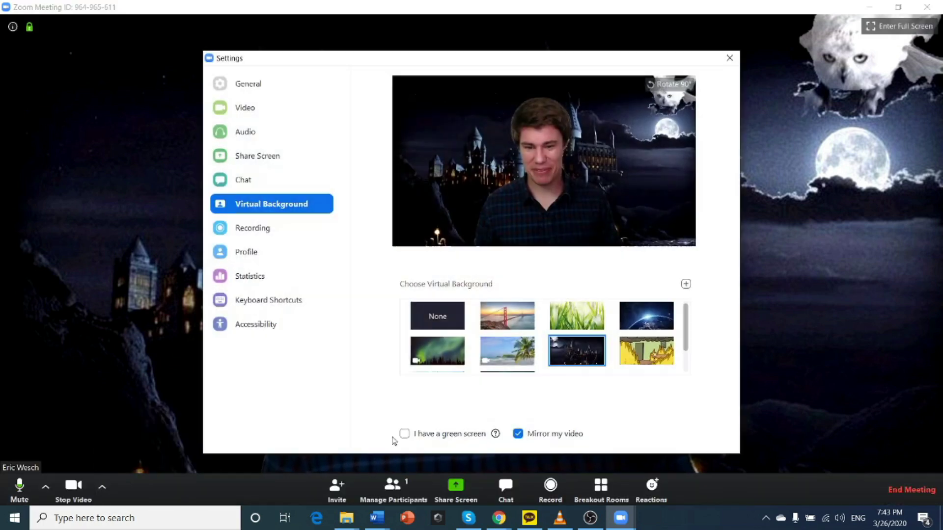
{"action": "left_click", "coordinate": [664, 347]}
{"action": "left_click_drag", "start_coordinate": [604, 61], "coordinate": [646, 113]}
{"action": "left_click", "coordinate": [479, 404]}
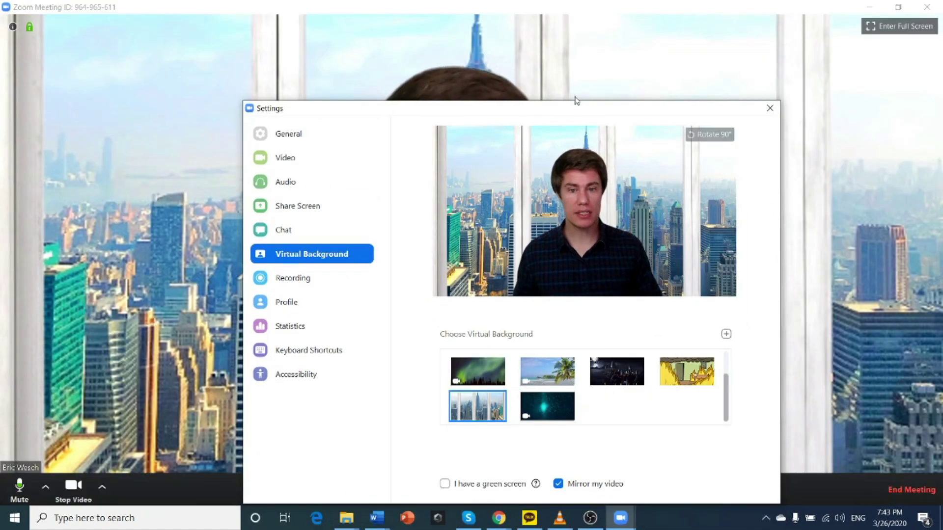
Apply the Night Scene - 26007.mp4 video as the virtual background and move the settings window aside
{"action": "left_click_drag", "start_coordinate": [575, 97], "coordinate": [630, 114]}
{"action": "left_click", "coordinate": [612, 401]}
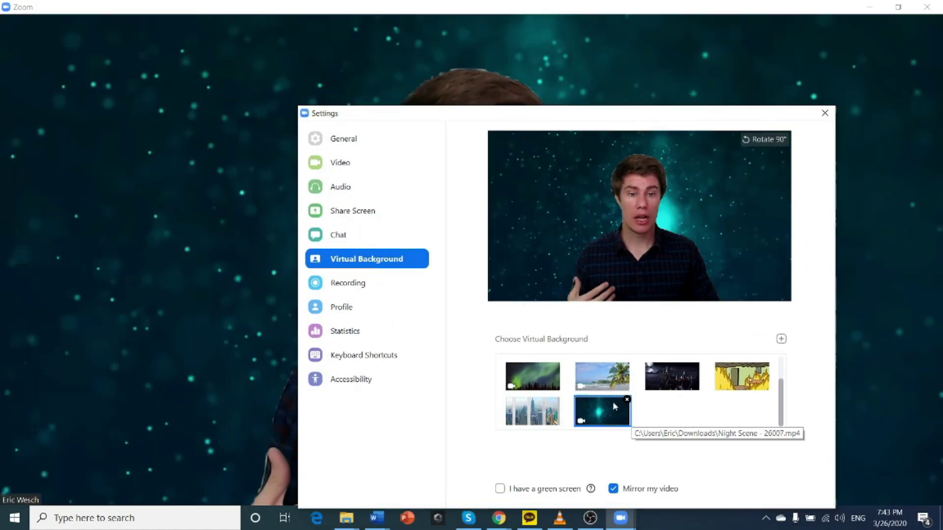
{"action": "left_click_drag", "start_coordinate": [765, 117], "coordinate": [786, 121]}
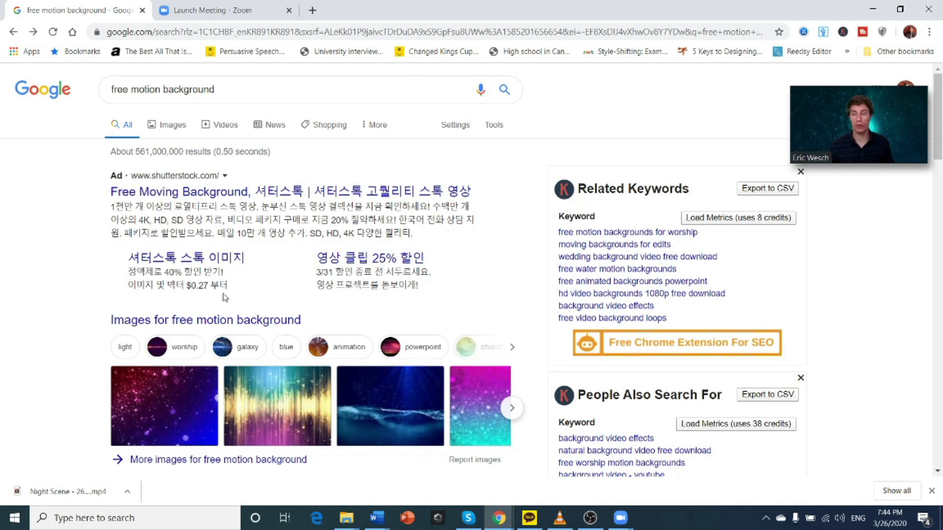
From the free motion background search results, find Pixabay's blue star light burst video and download it as a 1920×1080 MP4
{"action": "scroll", "coordinate": [231, 285], "scroll_direction": "down", "scroll_amount": 3}
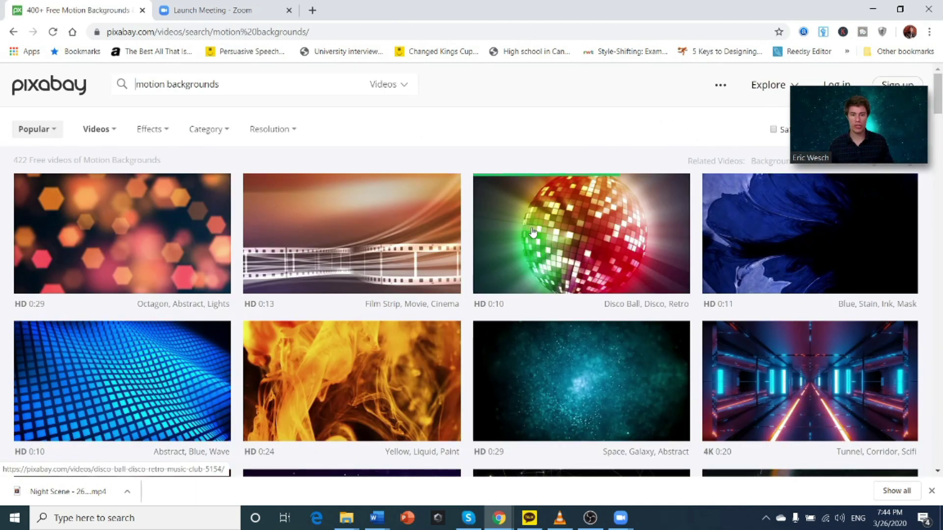
{"action": "scroll", "coordinate": [778, 268], "scroll_direction": "down", "scroll_amount": 2}
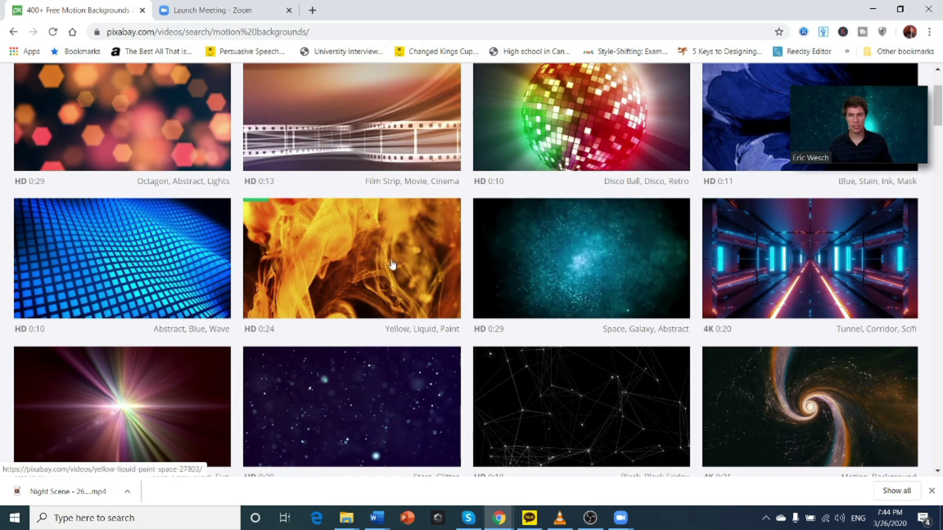
{"action": "scroll", "coordinate": [374, 264], "scroll_direction": "down", "scroll_amount": 5}
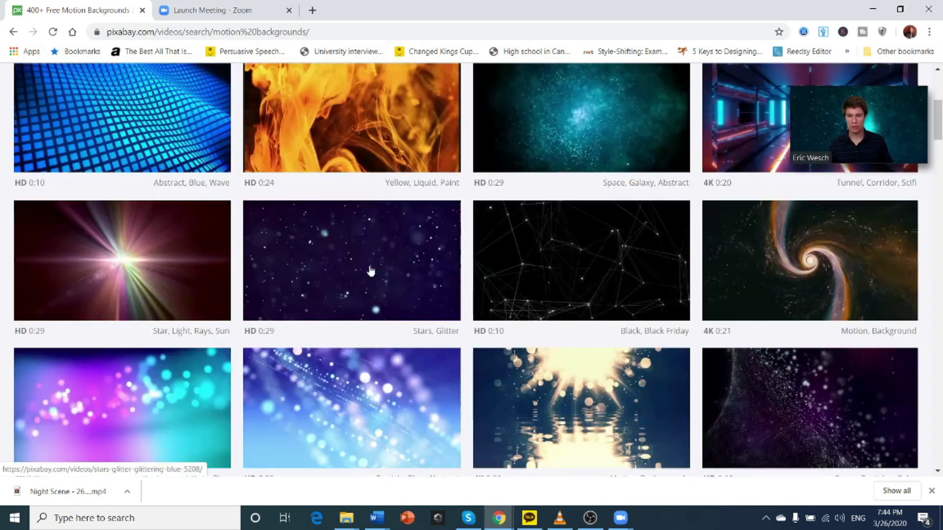
{"action": "scroll", "coordinate": [376, 278], "scroll_direction": "down", "scroll_amount": 2}
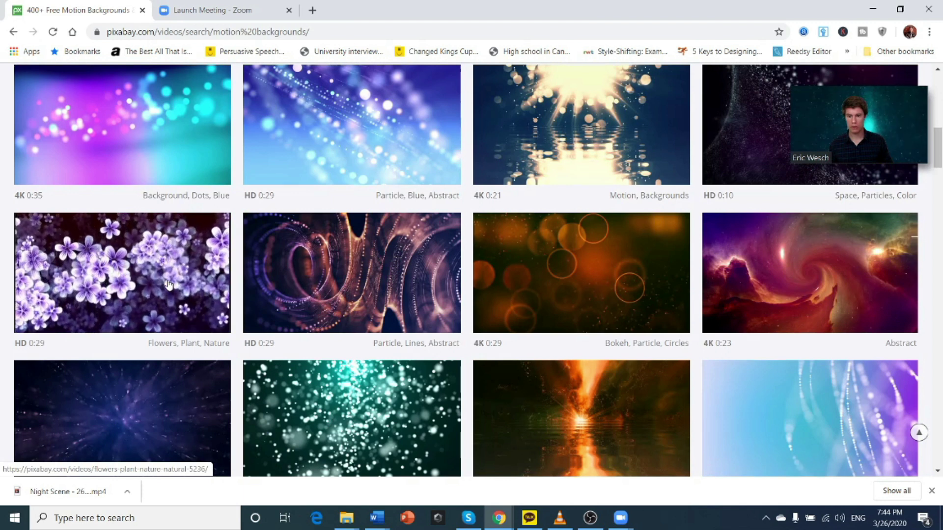
{"action": "scroll", "coordinate": [169, 284], "scroll_direction": "down", "scroll_amount": 5}
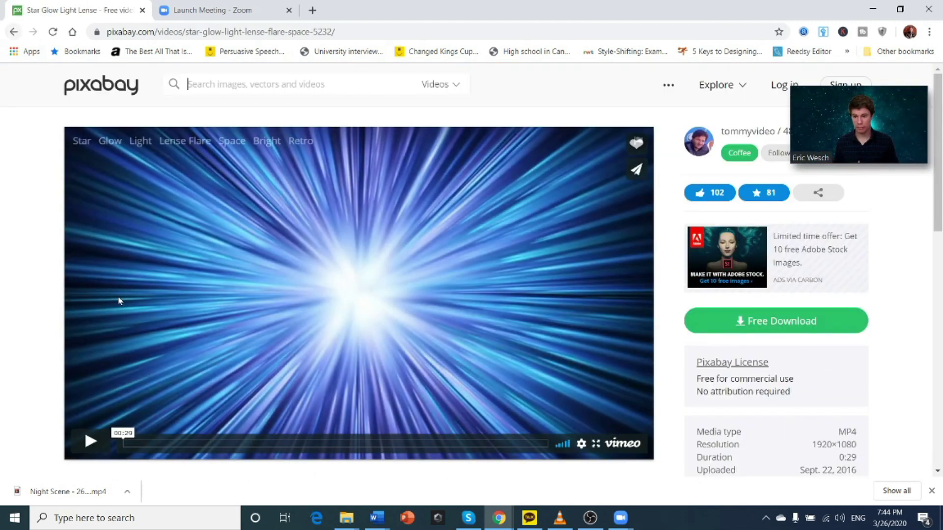
{"action": "left_click", "coordinate": [767, 328]}
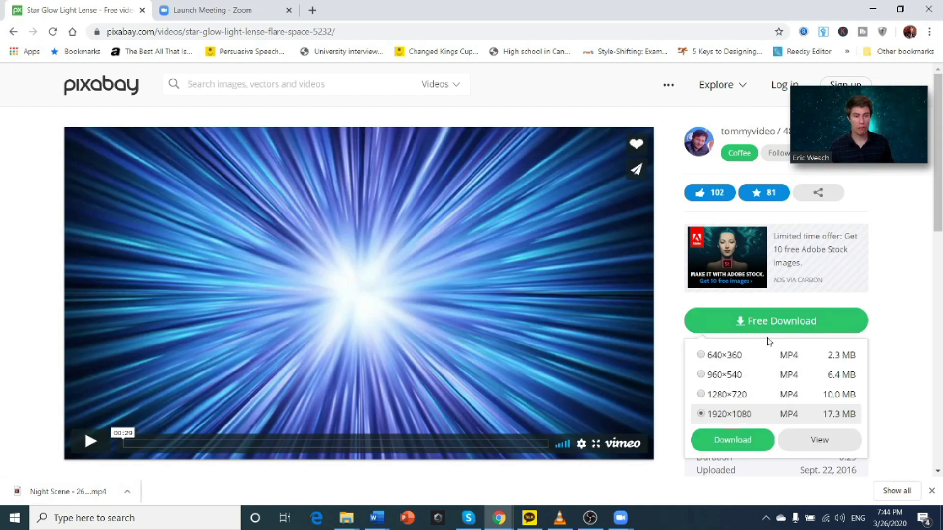
{"action": "left_click", "coordinate": [732, 440]}
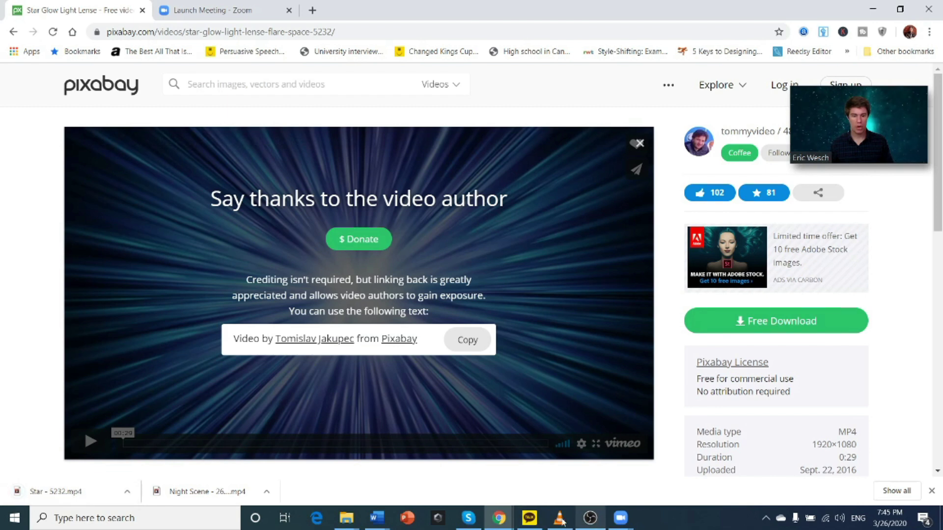
Switch to the Zoom meeting, add the downloaded Star - 5232 video as the virtual background, and close the settings
{"action": "key", "text": "alt+Tab"}
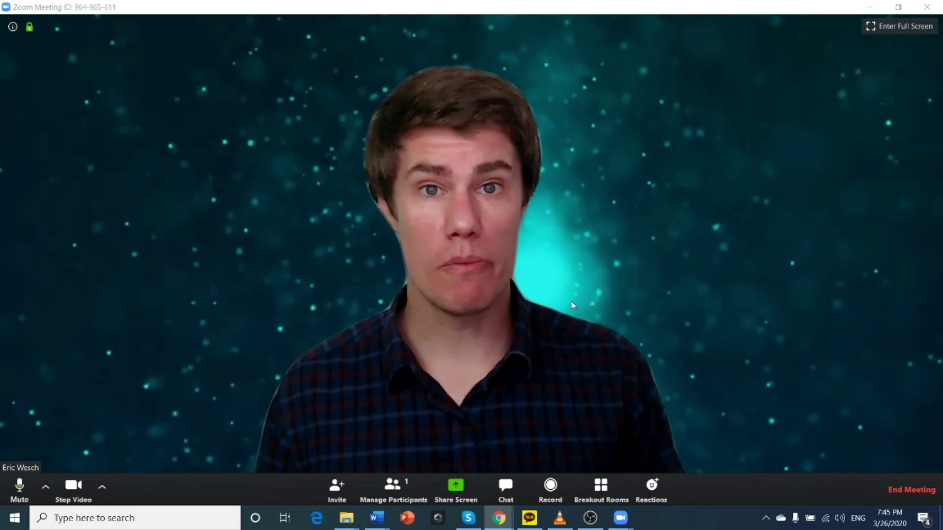
{"action": "left_click", "coordinate": [102, 487]}
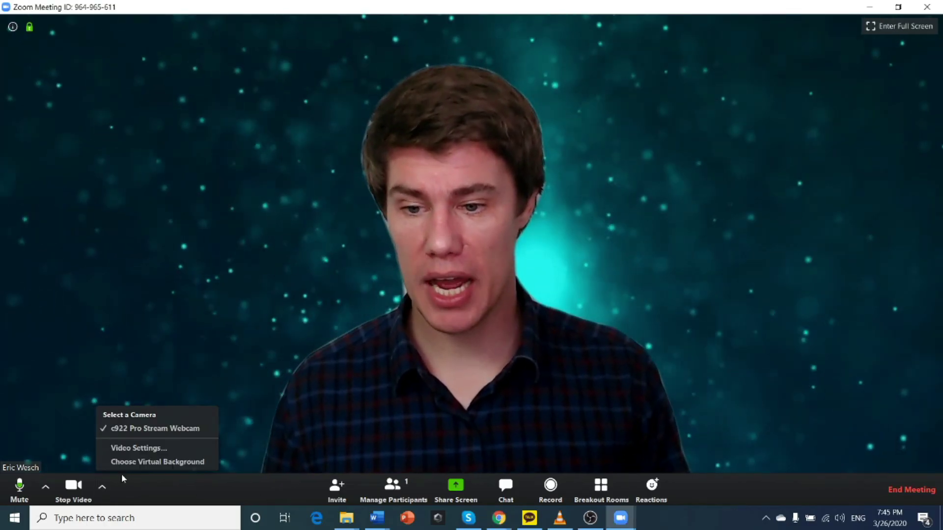
{"action": "left_click", "coordinate": [141, 461]}
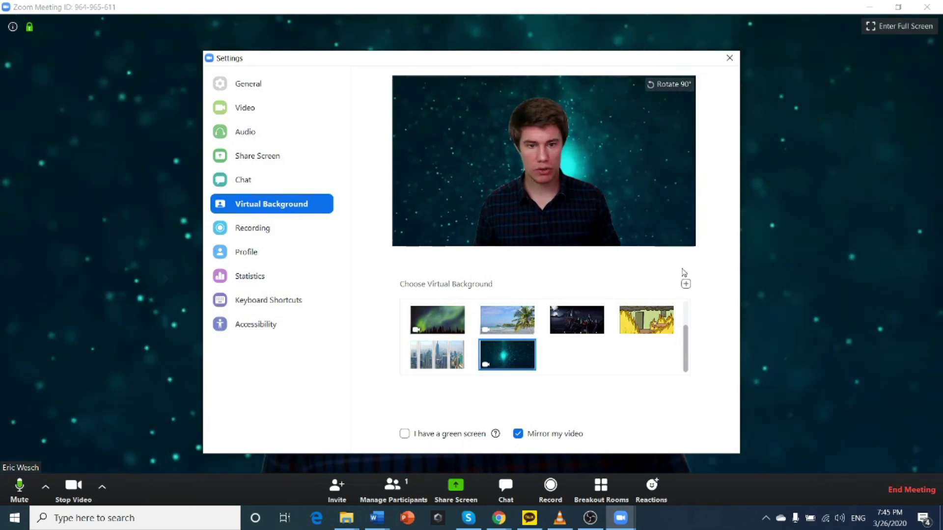
{"action": "left_click", "coordinate": [685, 284]}
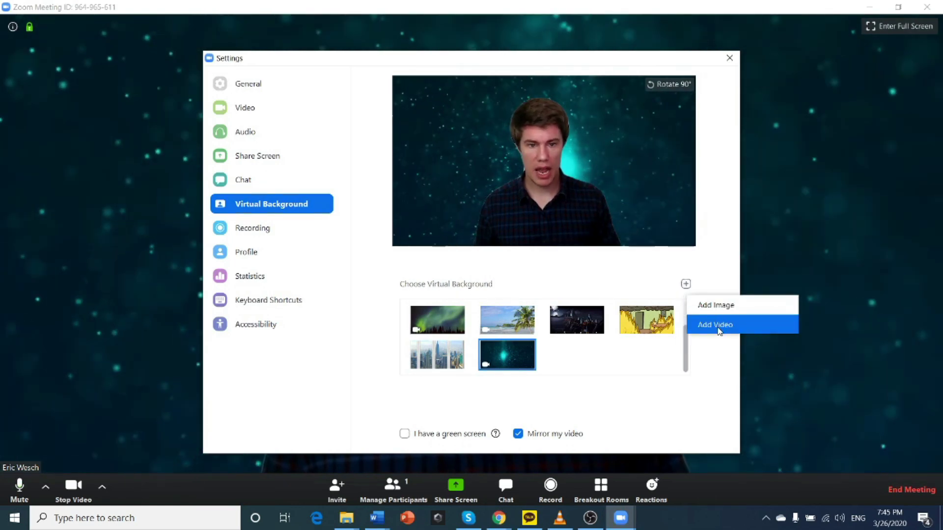
{"action": "left_click", "coordinate": [720, 325]}
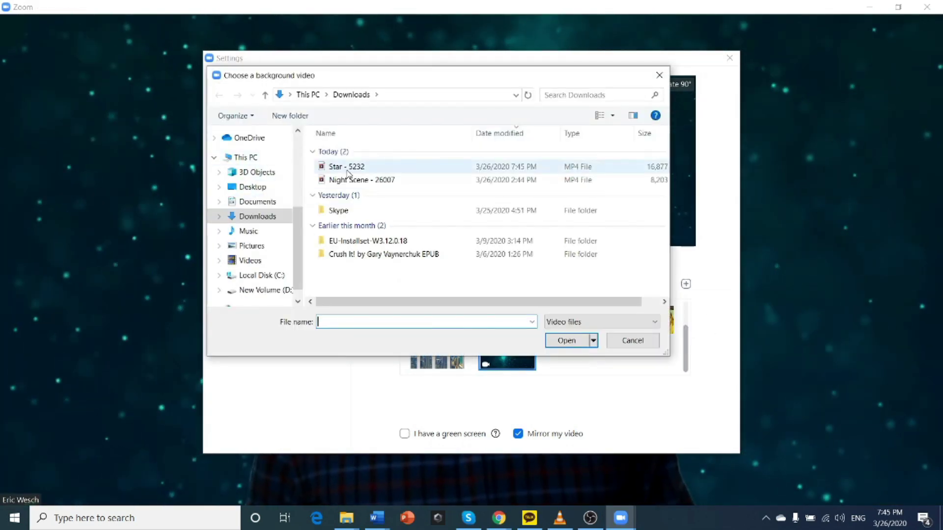
{"action": "left_click", "coordinate": [343, 167]}
{"action": "left_click", "coordinate": [566, 340]}
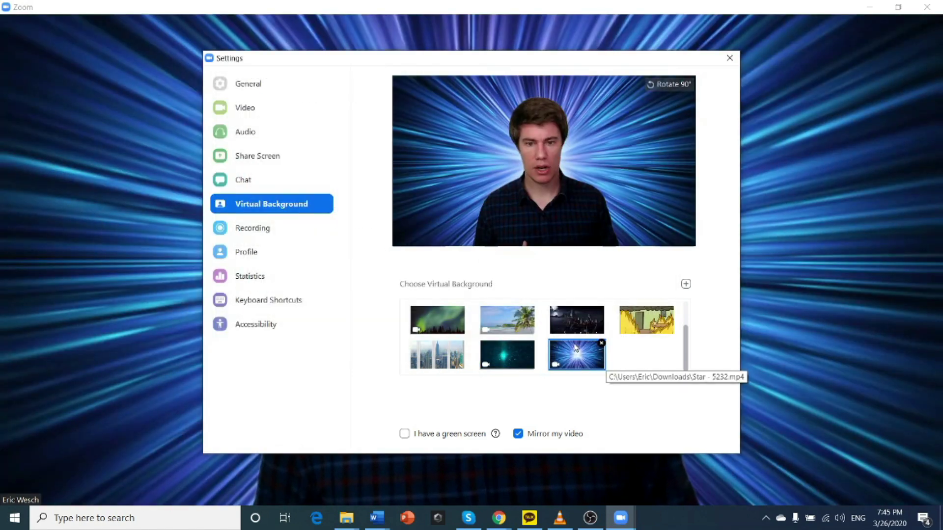
{"action": "left_click", "coordinate": [730, 58]}
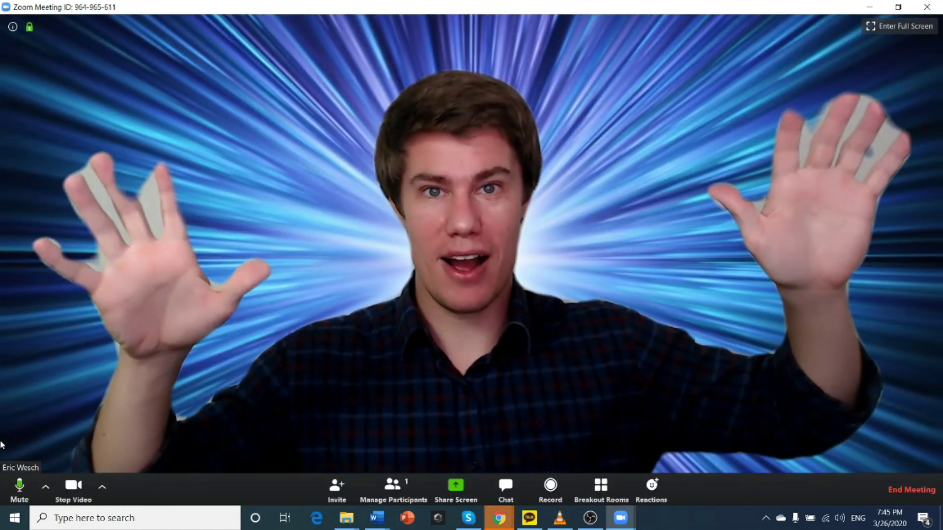